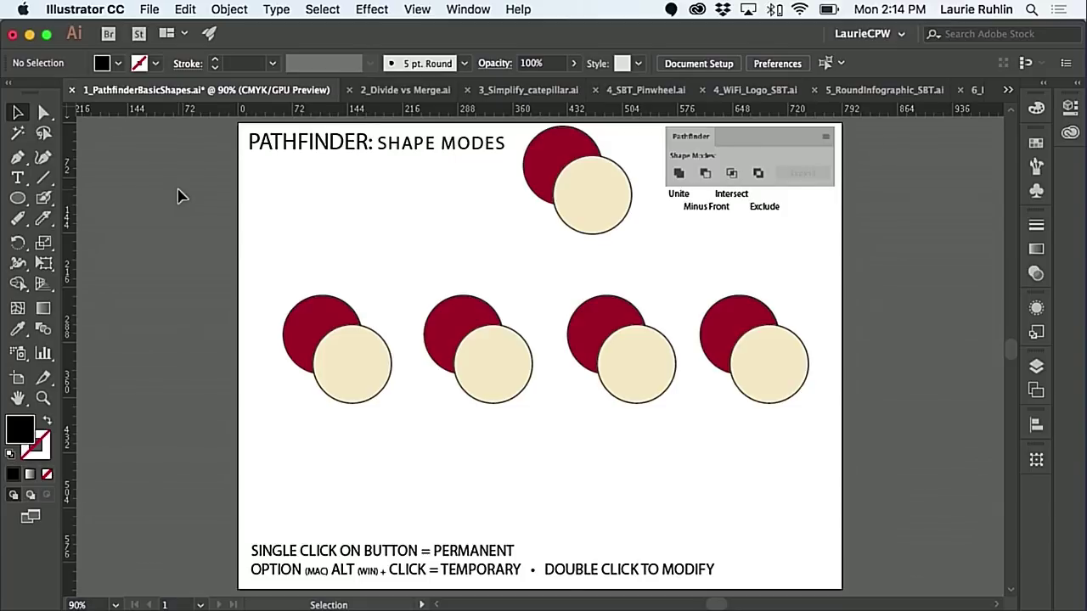
- Show the Pathfinder panel from the Window menu
left_click(479, 8)
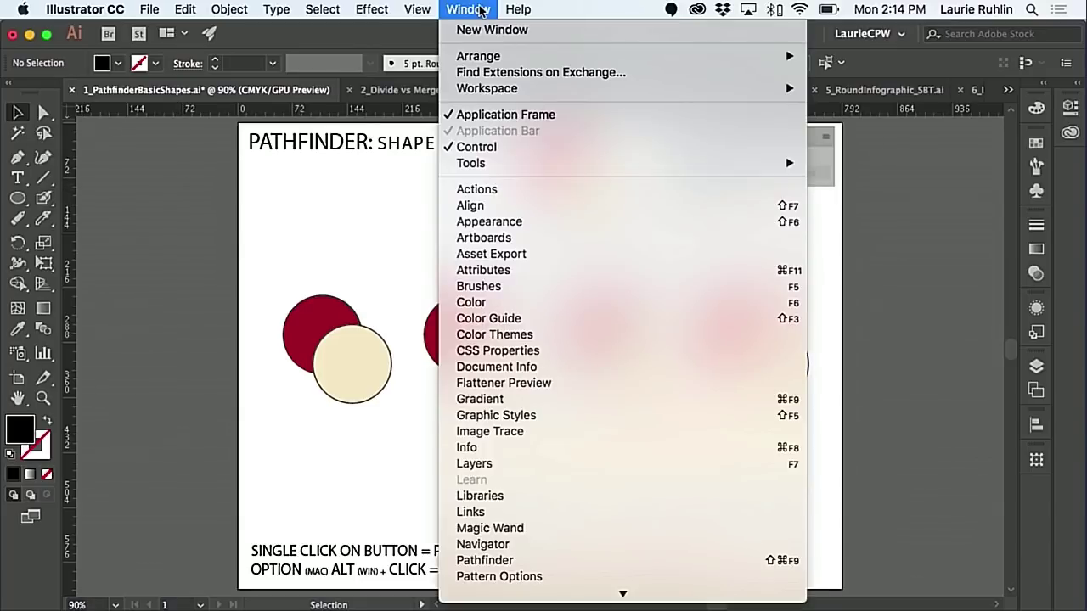
left_click(520, 561)
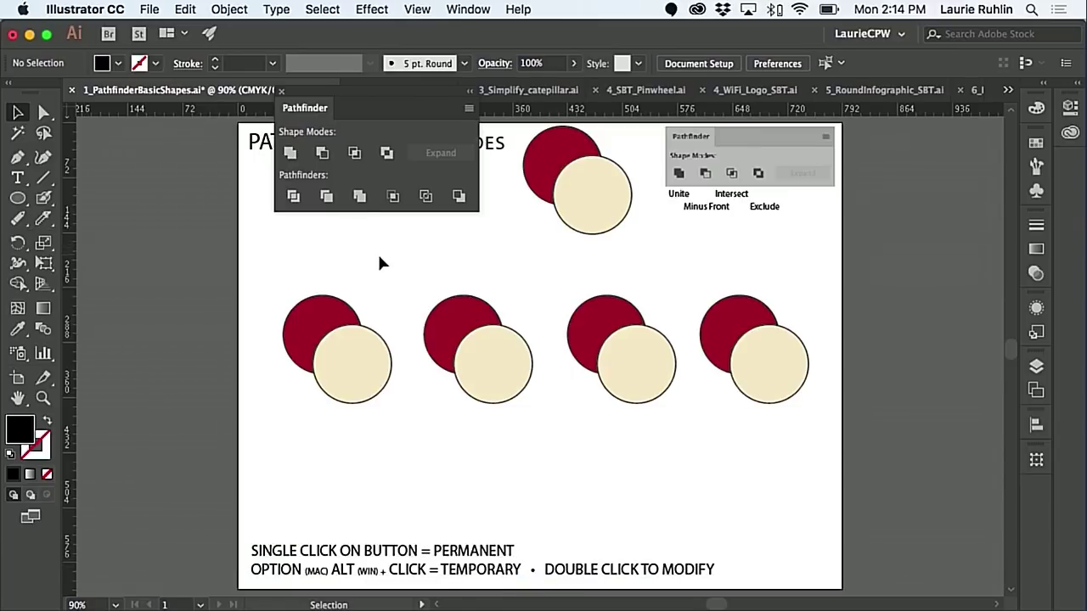
- Apply Unite to the first red and cream circle pair, making one cream shape
left_click_drag(378, 255, 339, 356)
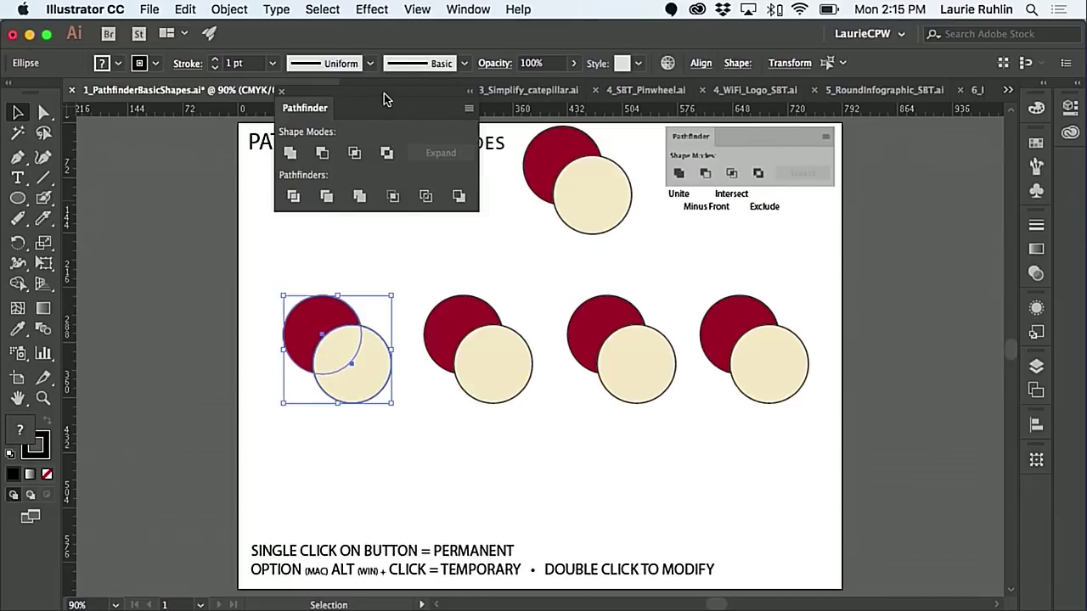
left_click_drag(384, 94, 374, 152)
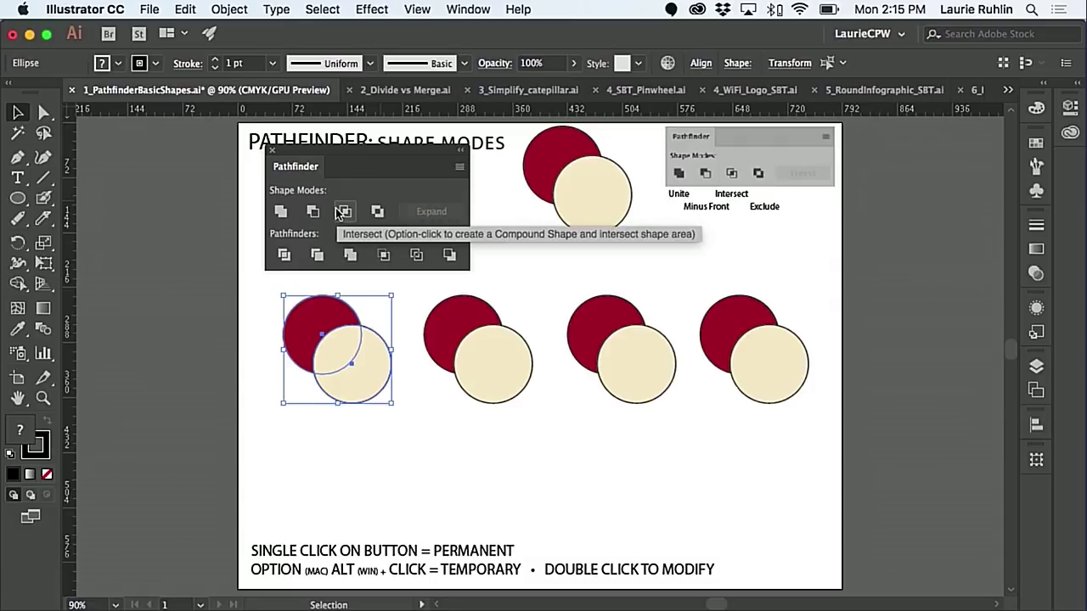
left_click(282, 212)
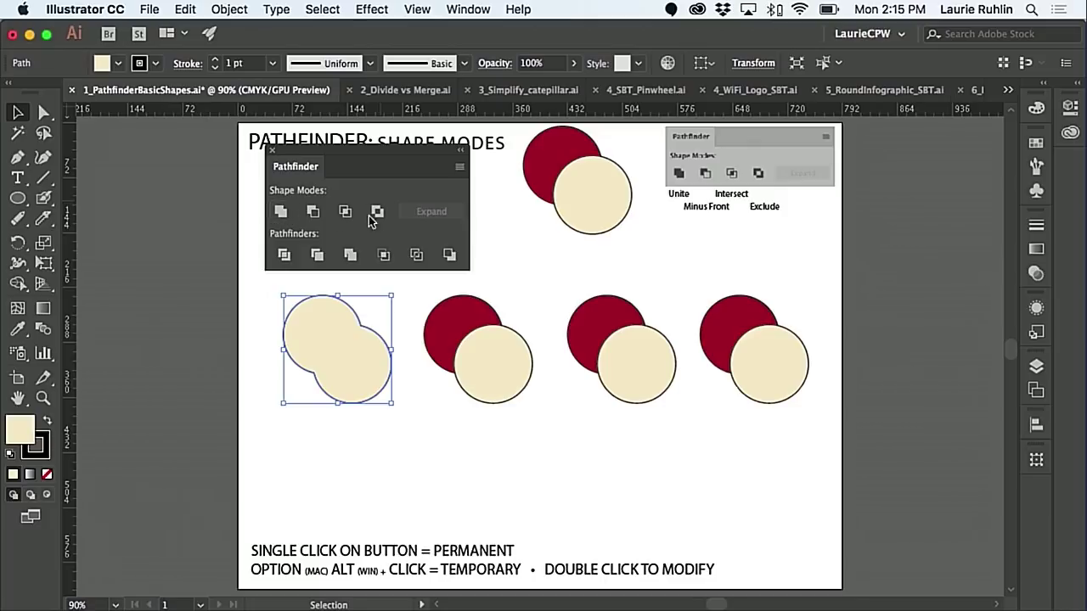
- Try Minus Front on the second circle pair, then undo it
left_click(484, 362)
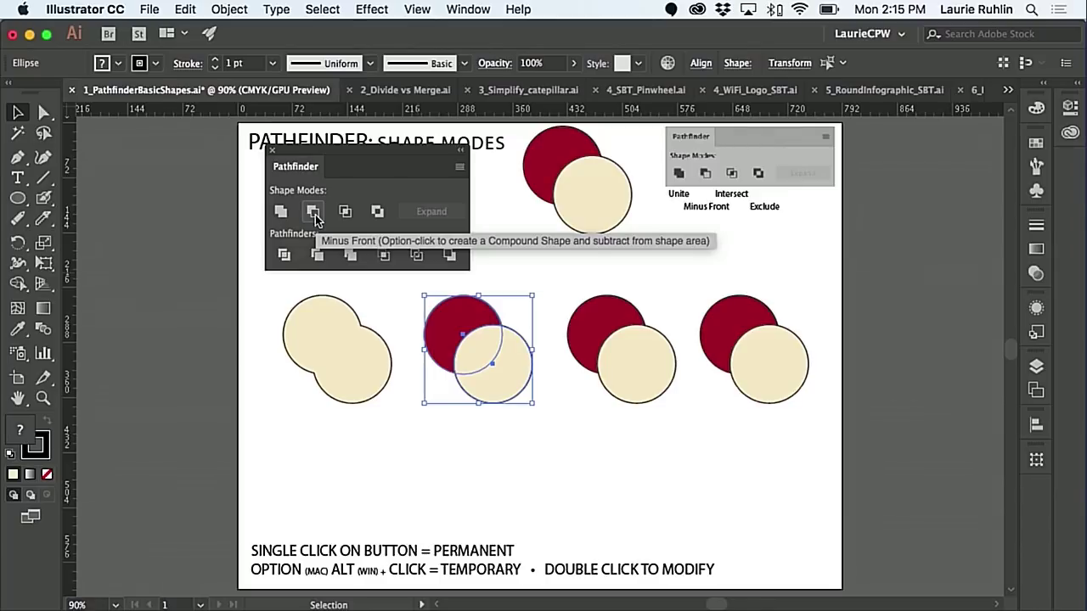
left_click(313, 212)
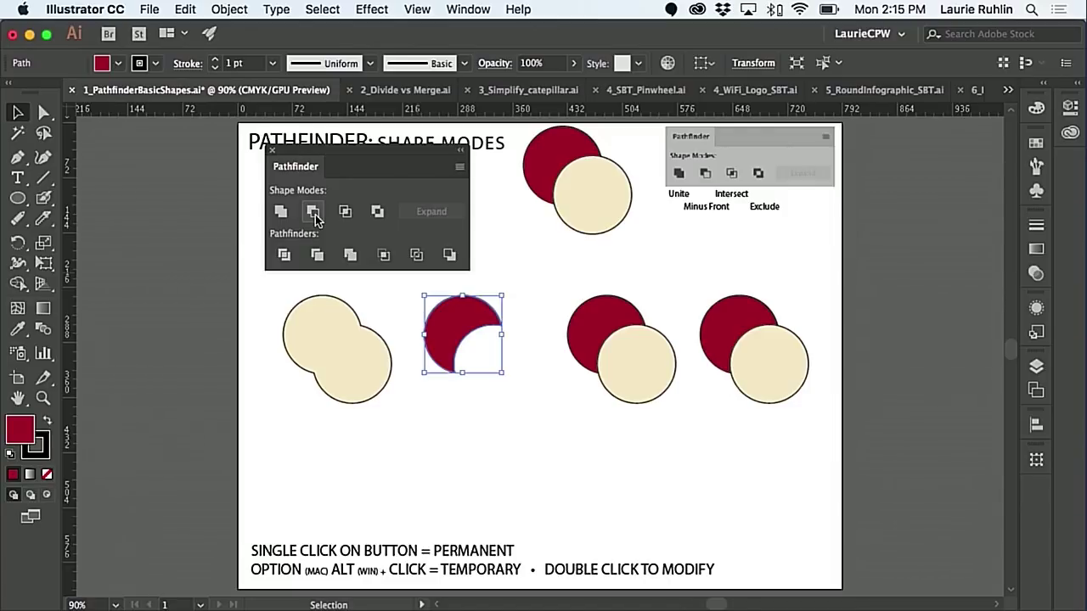
key("ctrl+z")
- Copy the cream circle up-left and subtract both cream circles from the red circle
left_click(499, 376)
left_click_drag(478, 364, 399, 296)
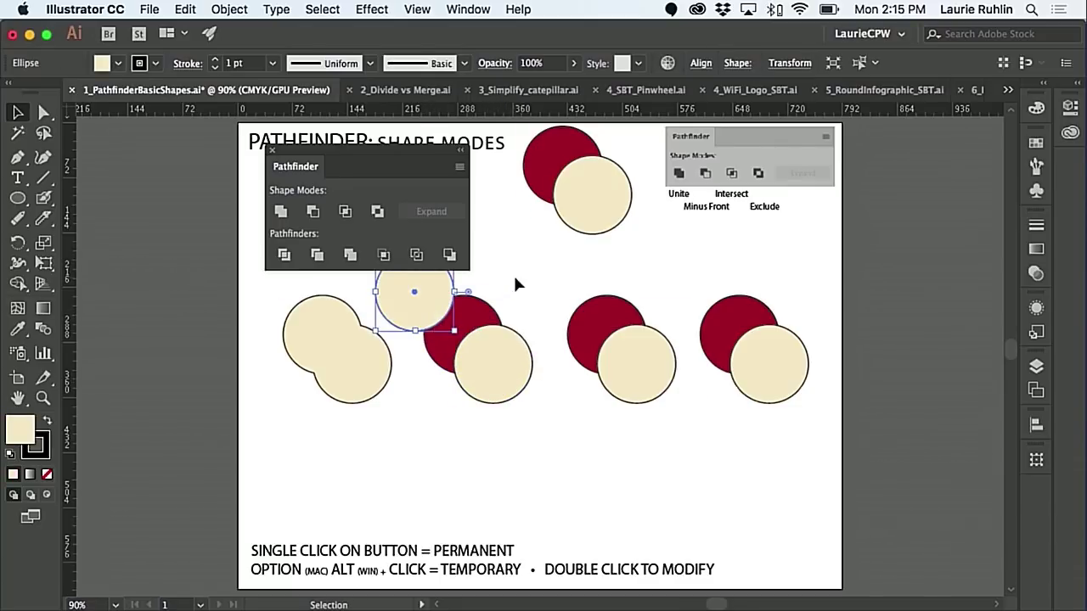
left_click_drag(514, 279, 425, 368)
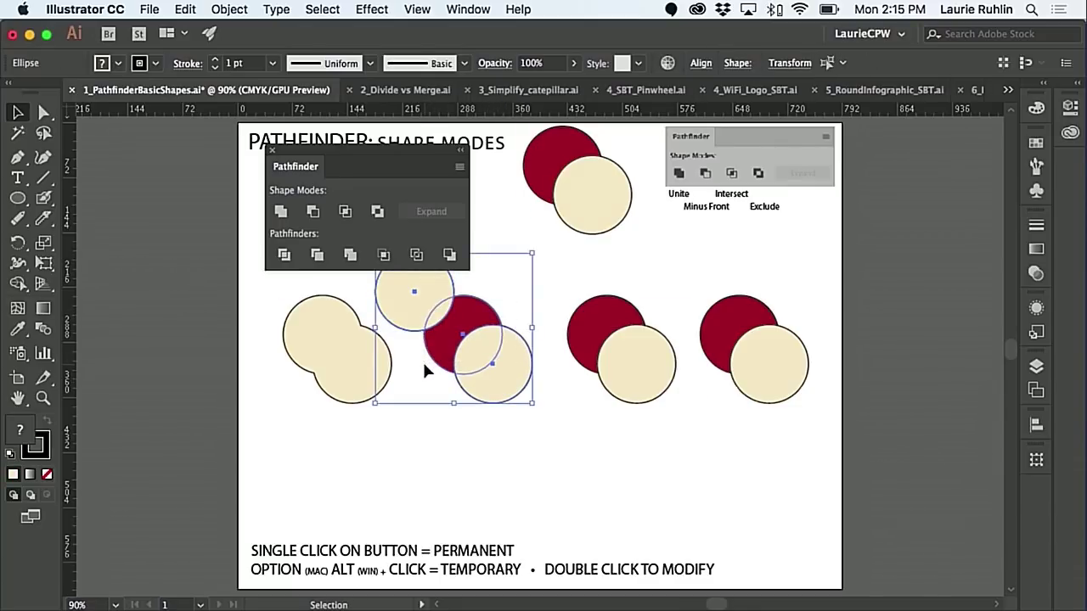
left_click(313, 213)
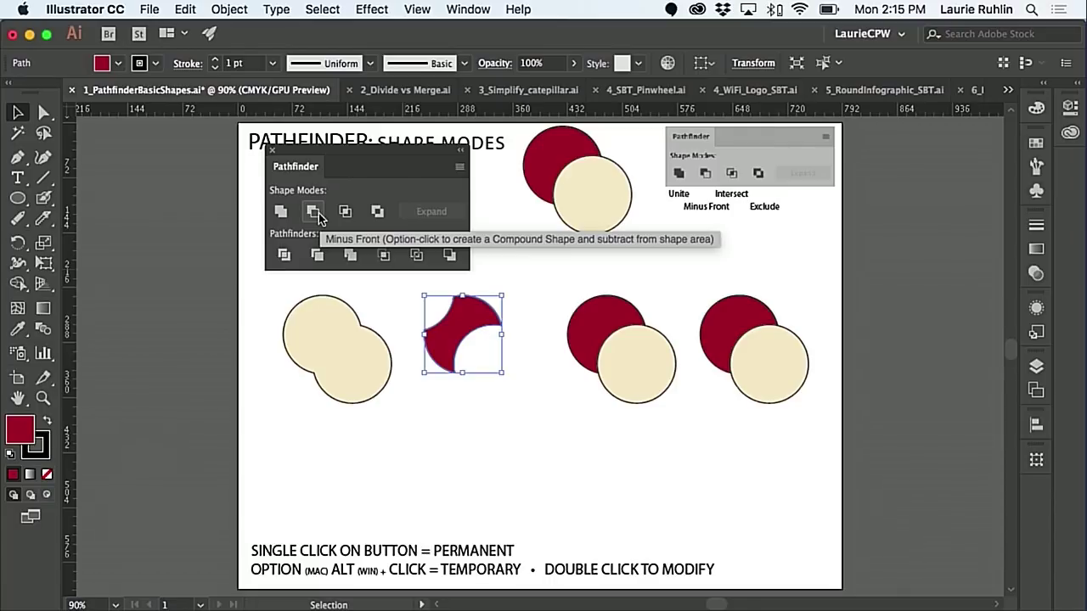
- Intersect the third circle pair to leave only their cream lens-shaped overlap
left_click_drag(650, 314, 615, 384)
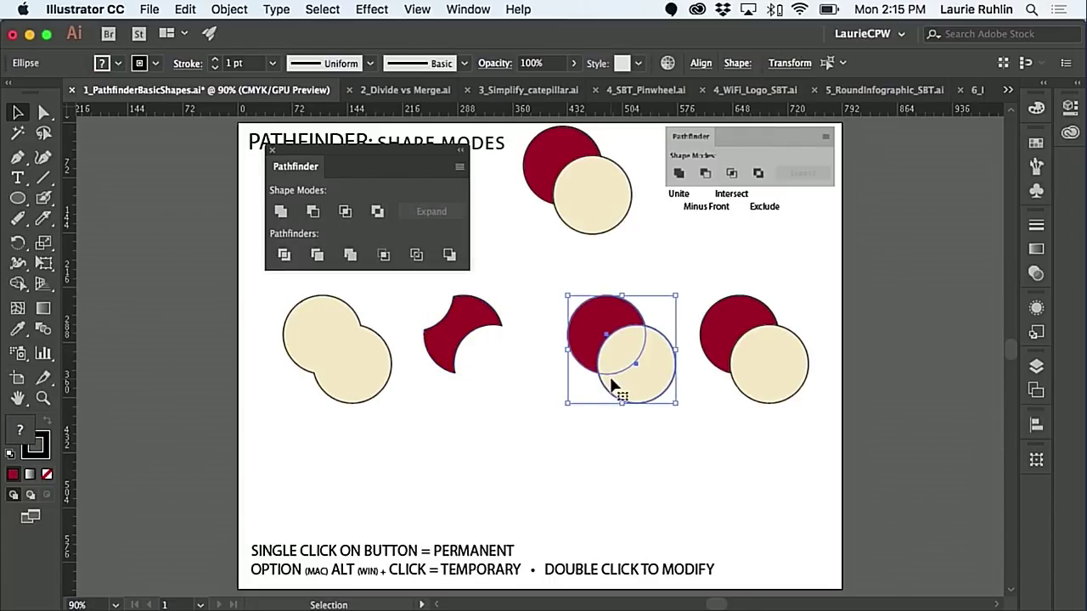
left_click(345, 211)
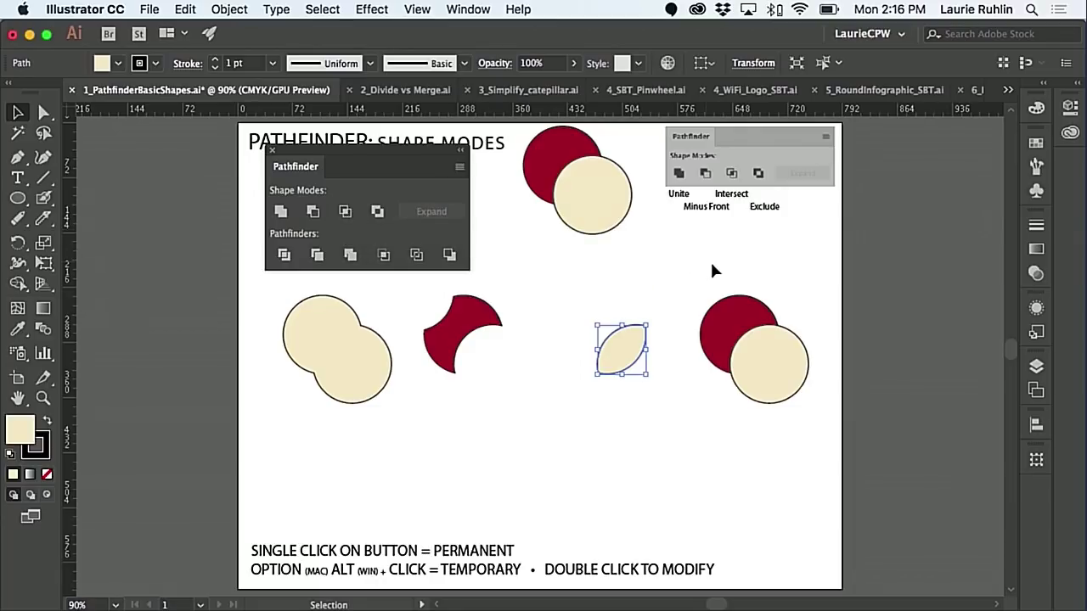
left_click(781, 370)
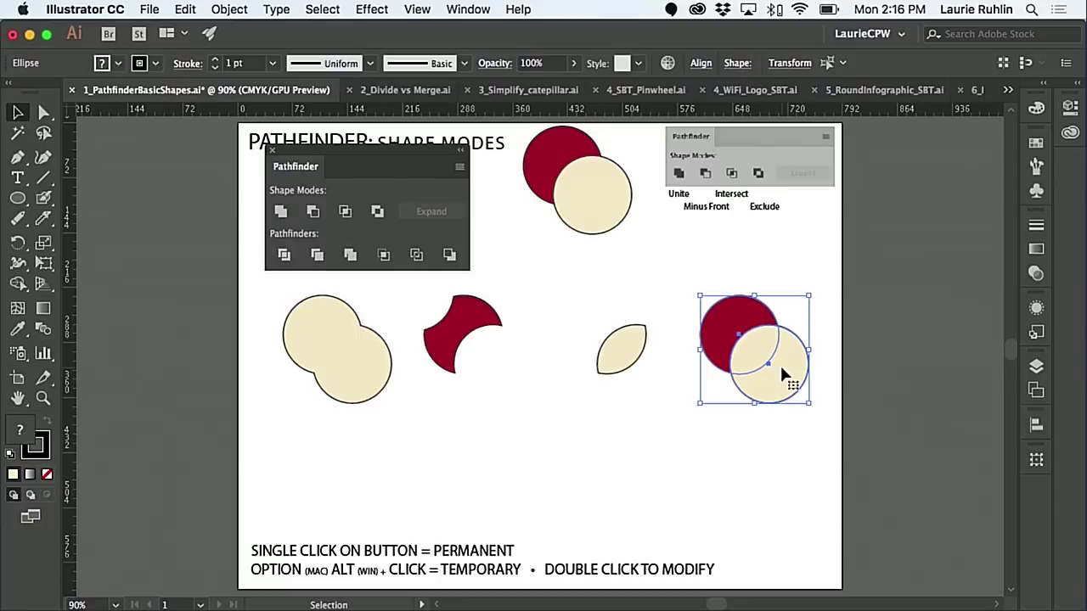
- Apply Exclude to the fourth pair and move the result onto the red bitten shape
left_click(379, 212)
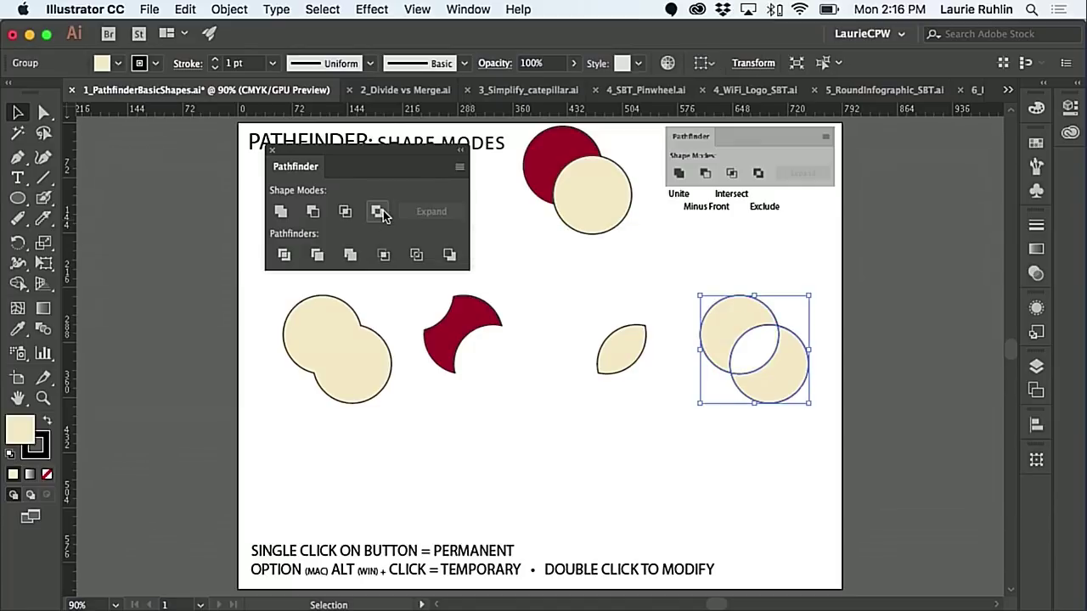
key("ctrl+z")
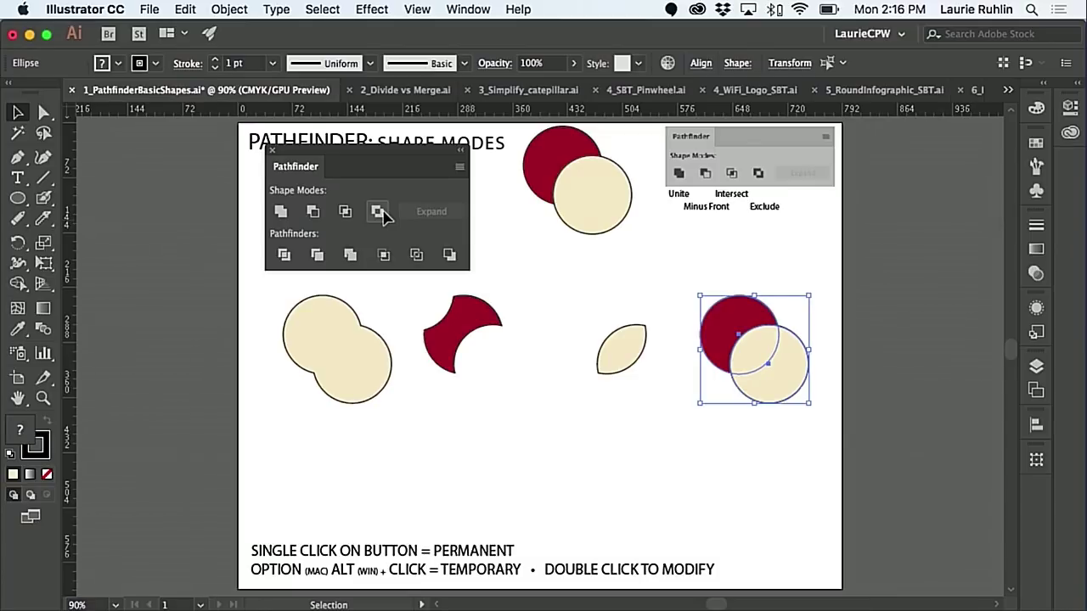
left_click(379, 212)
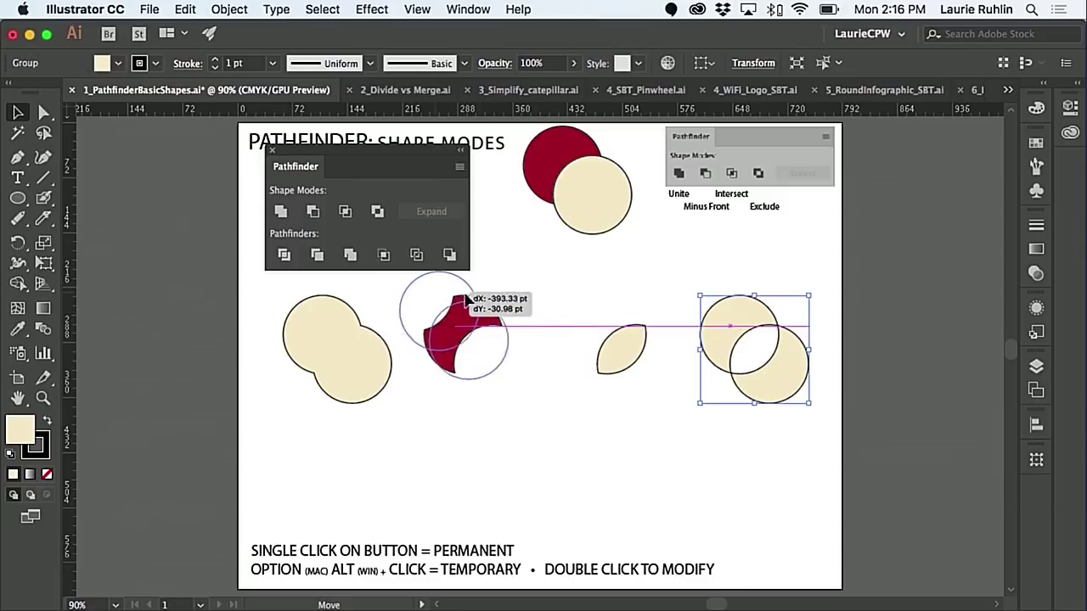
left_click_drag(736, 319, 477, 297)
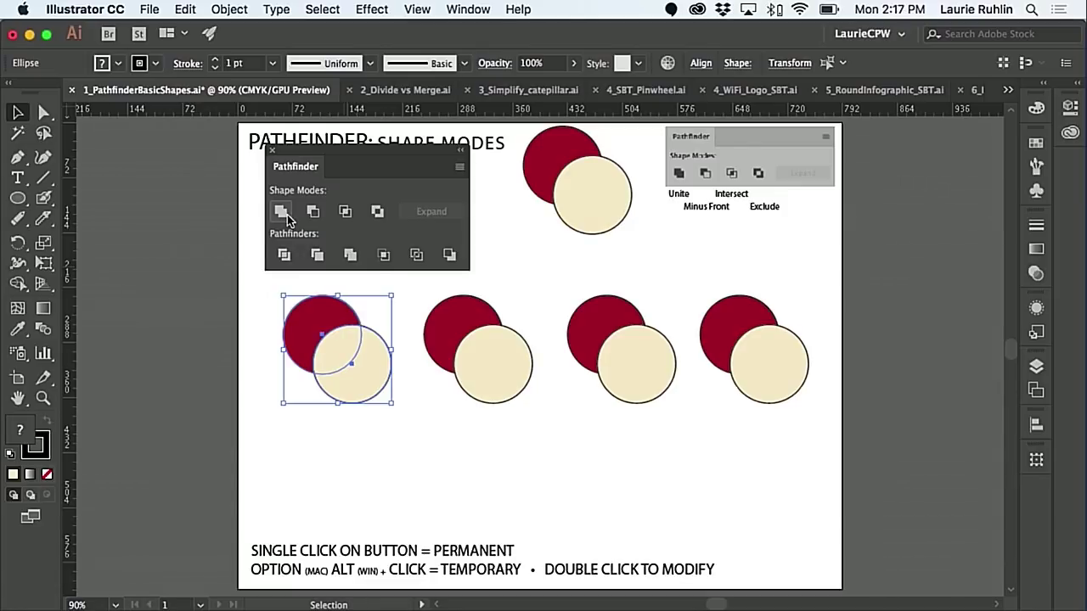
- Unite the left circle pair as a trial, then undo it
left_click(287, 215)
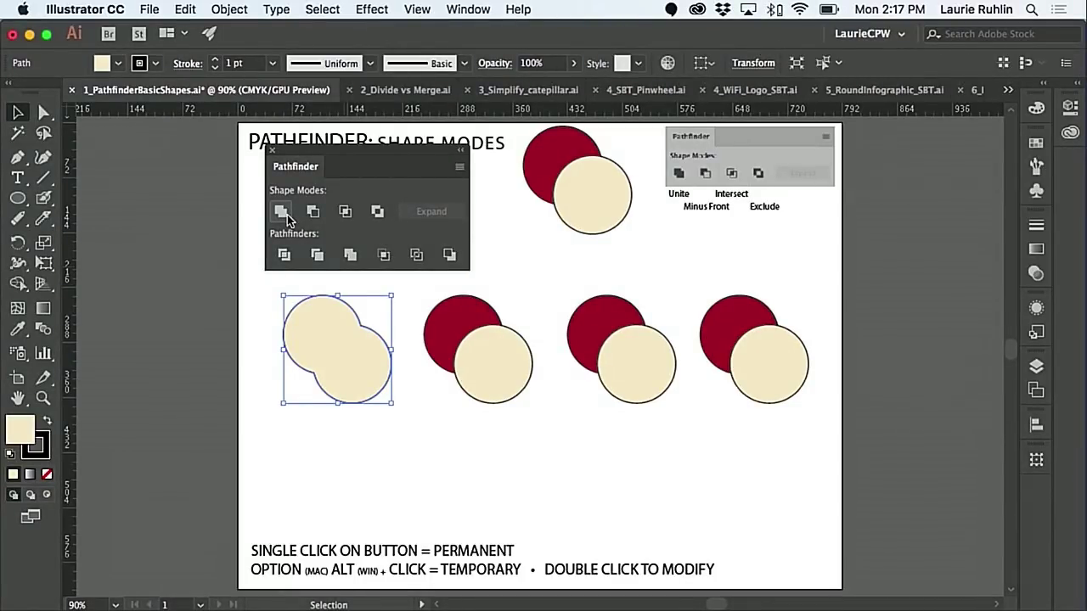
key("ctrl+z")
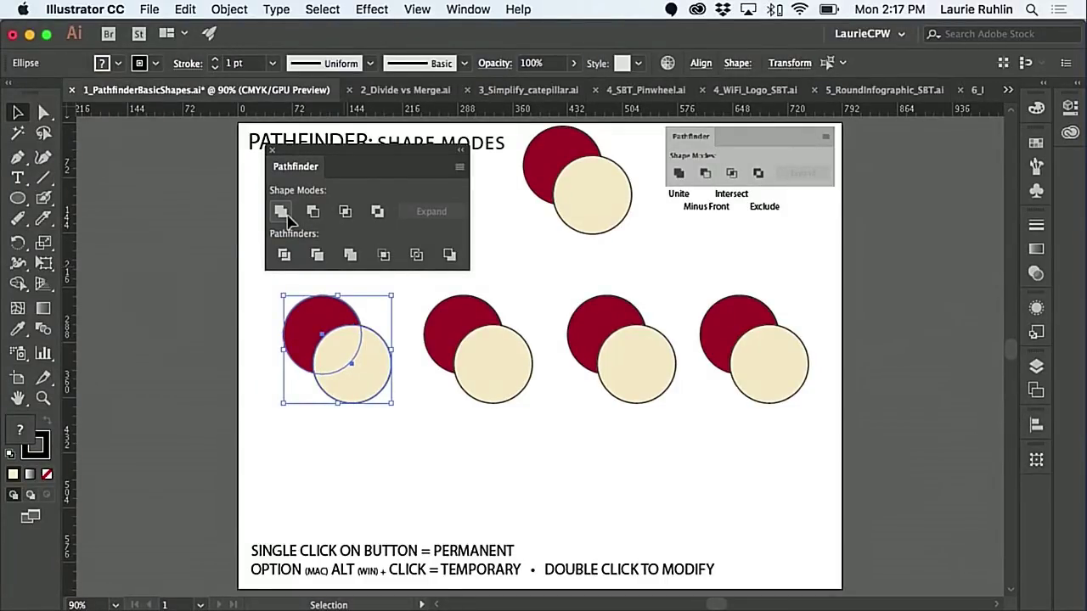
- Make the left pair a compound shape with Option-Unite and enter isolation mode on it
left_click(288, 214, "alt")
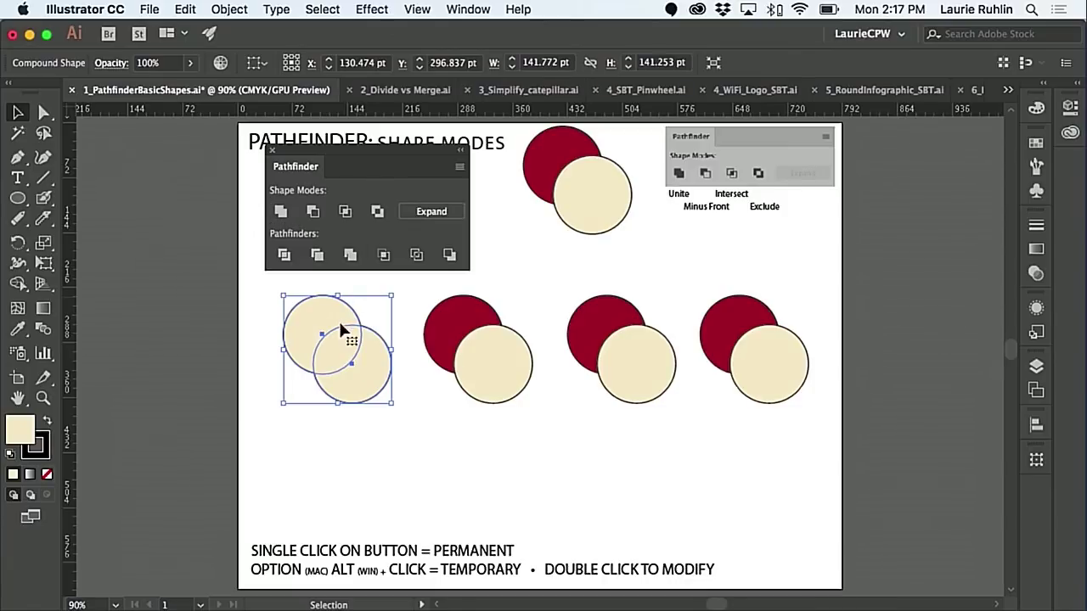
left_click(369, 445)
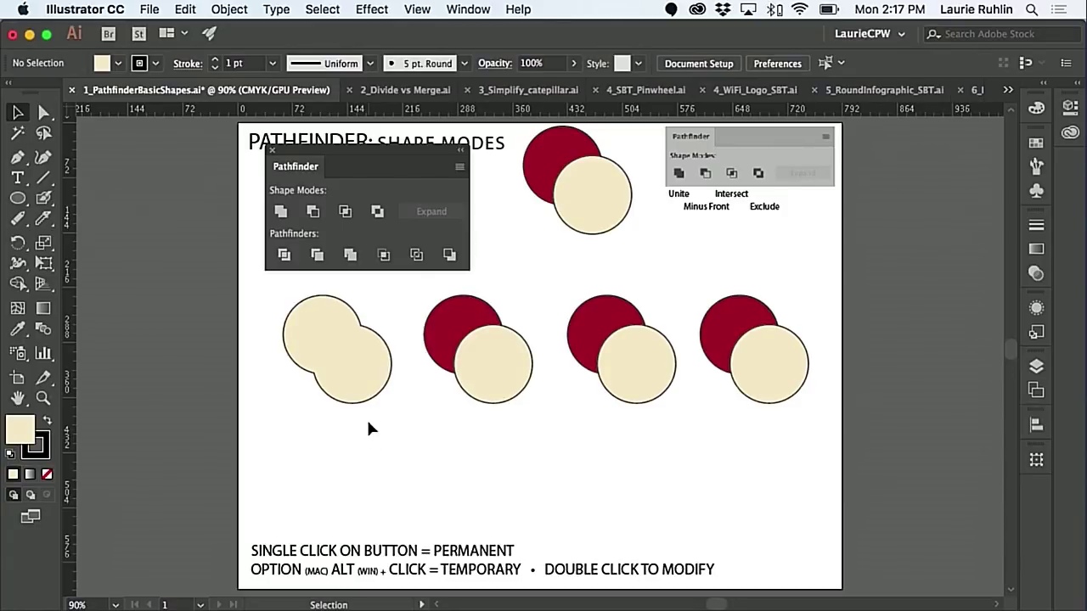
left_click(358, 369)
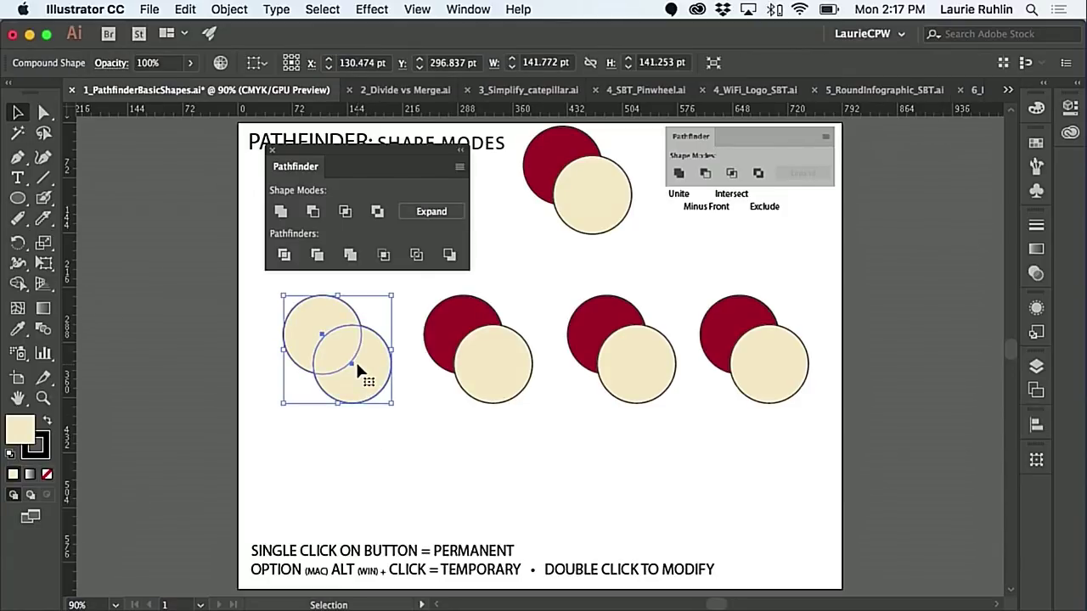
double_click(358, 369)
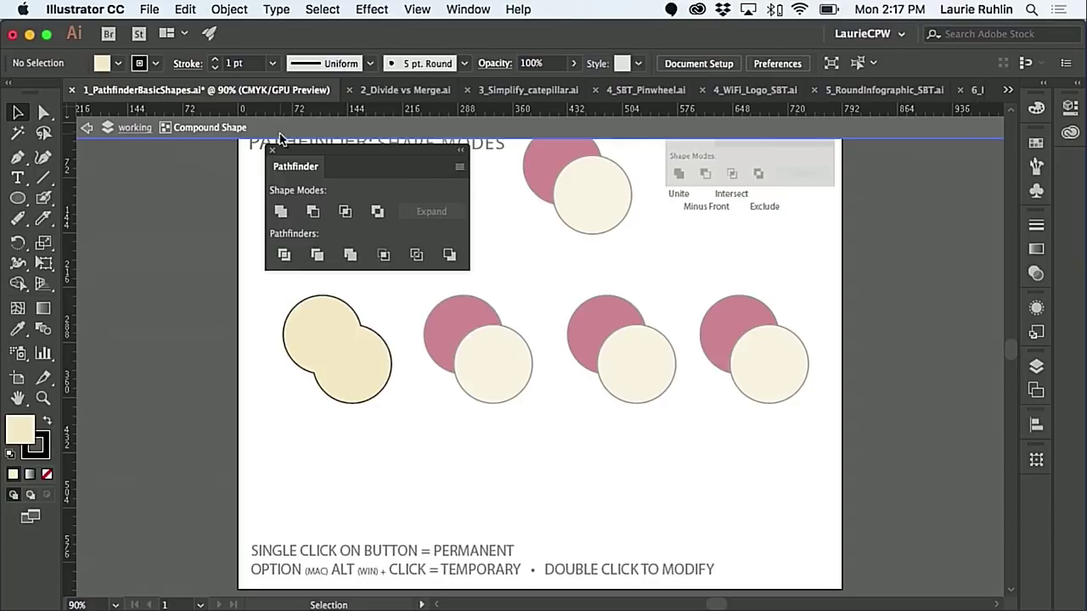
- Rearrange the compound shape's circles so one forms the large head
mouse_move(345, 360)
left_mouse_down()
mouse_move(345, 387)
mouse_move(314, 370)
left_mouse_up()
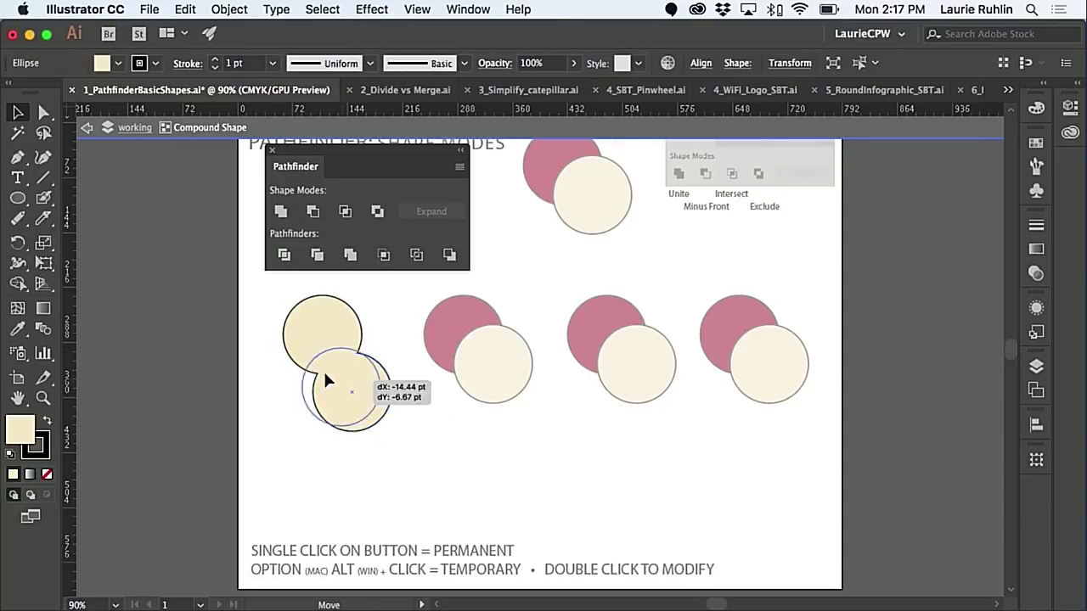
left_click_drag(304, 382, 299, 380)
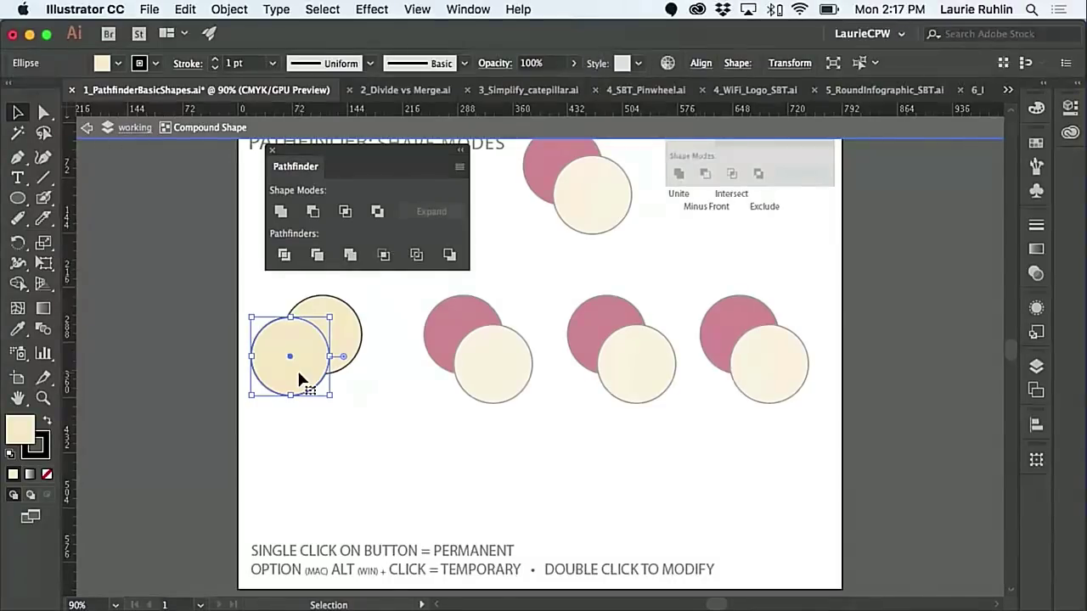
mouse_move(299, 377)
left_mouse_down()
mouse_move(290, 370)
mouse_move(312, 425)
left_mouse_up()
left_click_drag(270, 348, 266, 372)
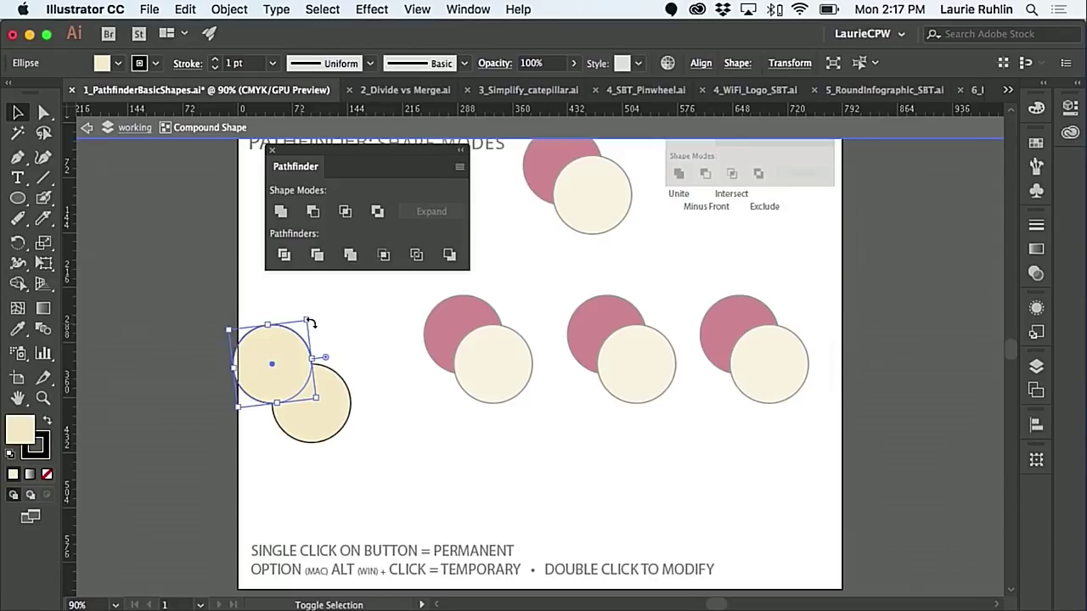
- Shrink a circle to ear size and place two small ear circles above the head
mouse_move(311, 326)
left_mouse_down()
mouse_move(283, 355)
mouse_move(352, 382)
left_mouse_up()
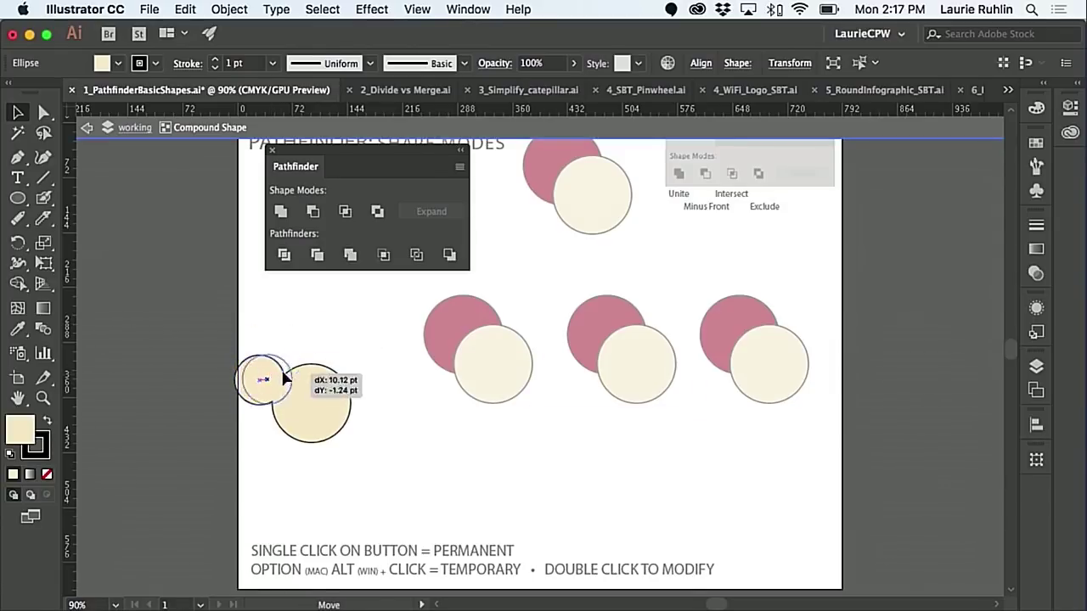
left_click(381, 462)
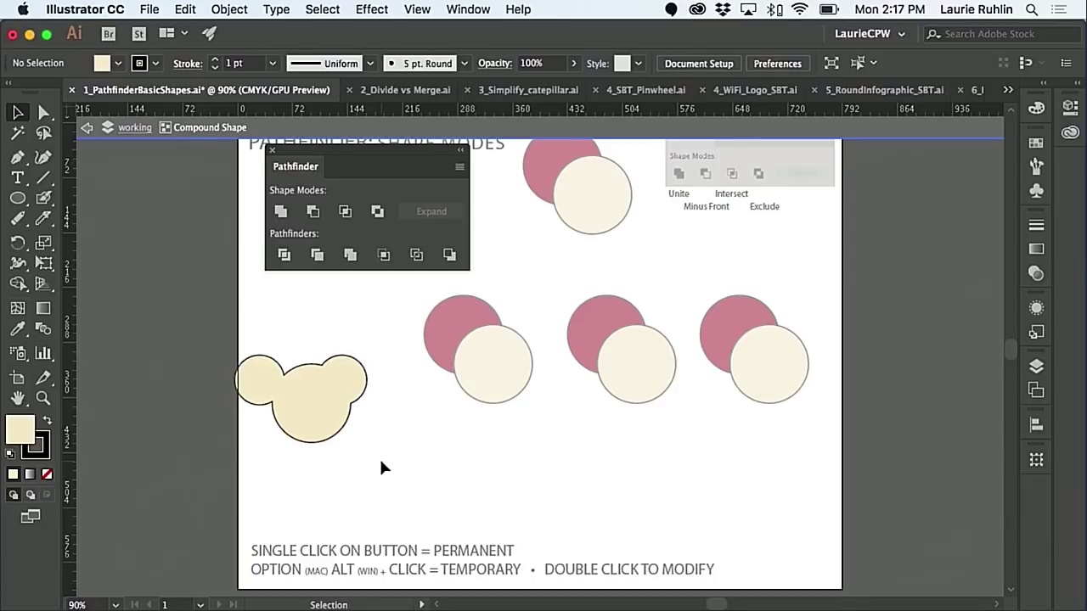
left_click_drag(343, 381, 346, 363)
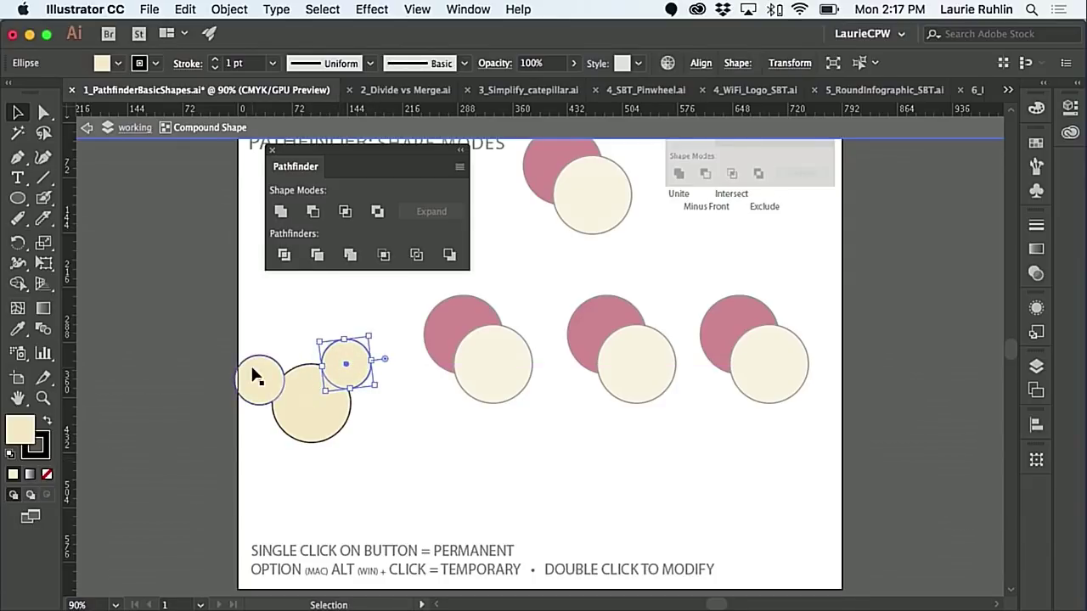
left_click_drag(254, 369, 285, 352)
left_click(378, 461)
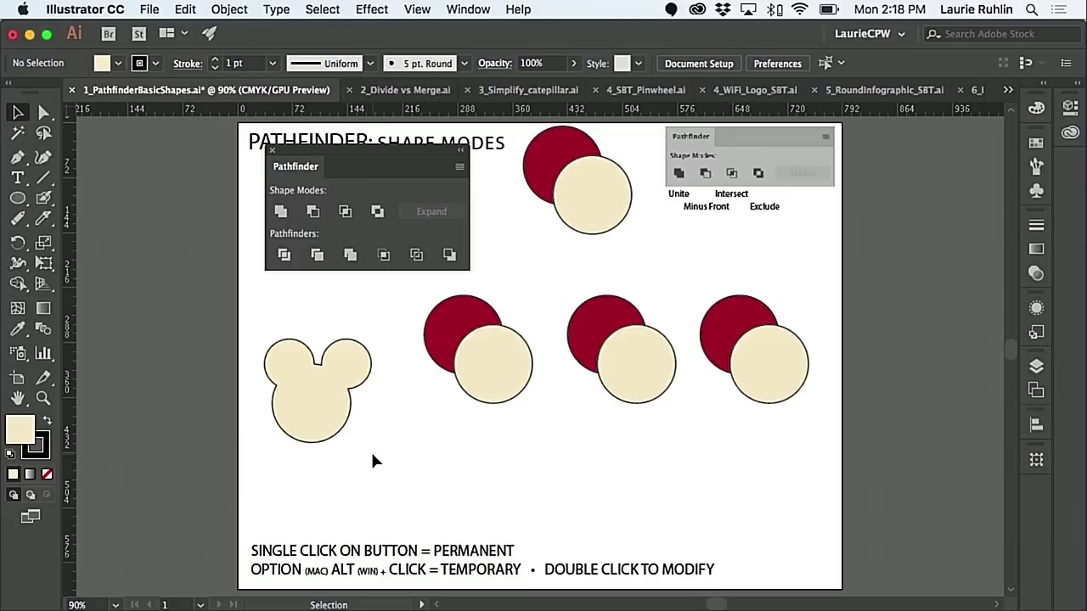
- Expand the Mickey-ears compound shape from the Pathfinder panel
left_click(337, 400)
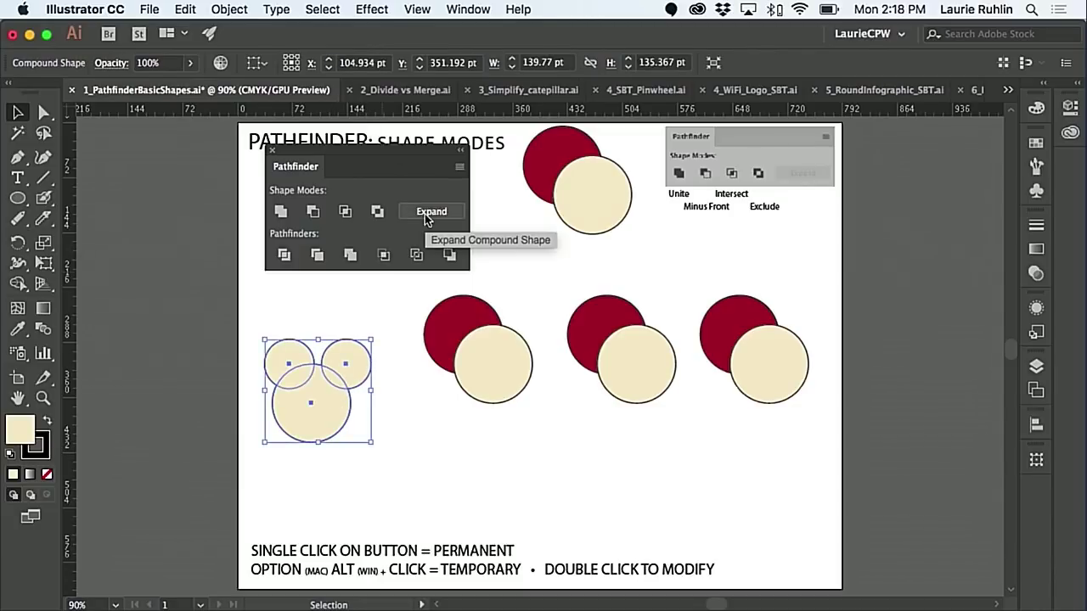
left_click(425, 214)
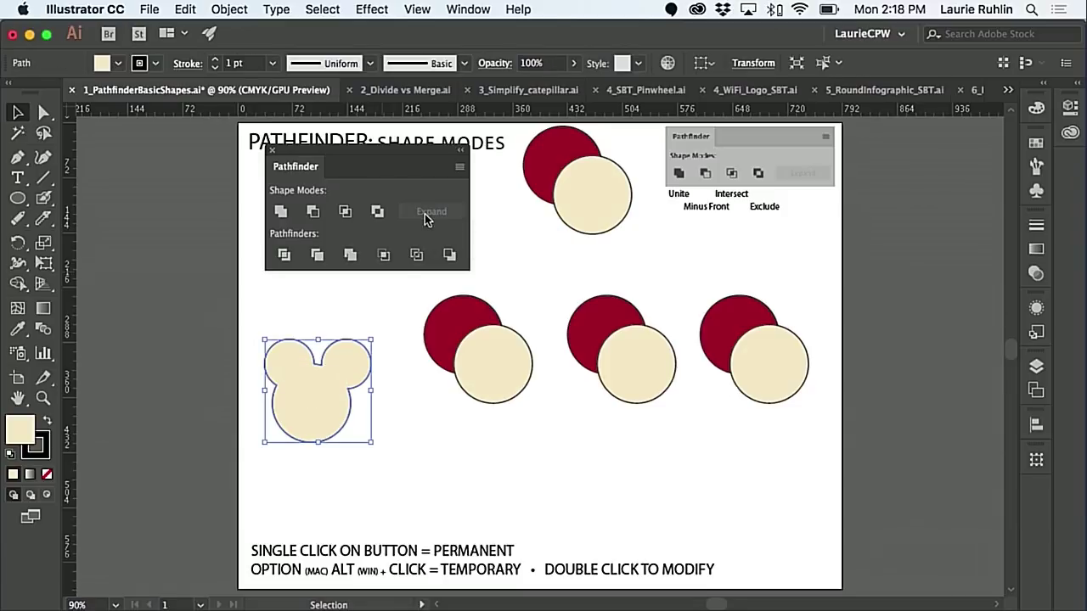